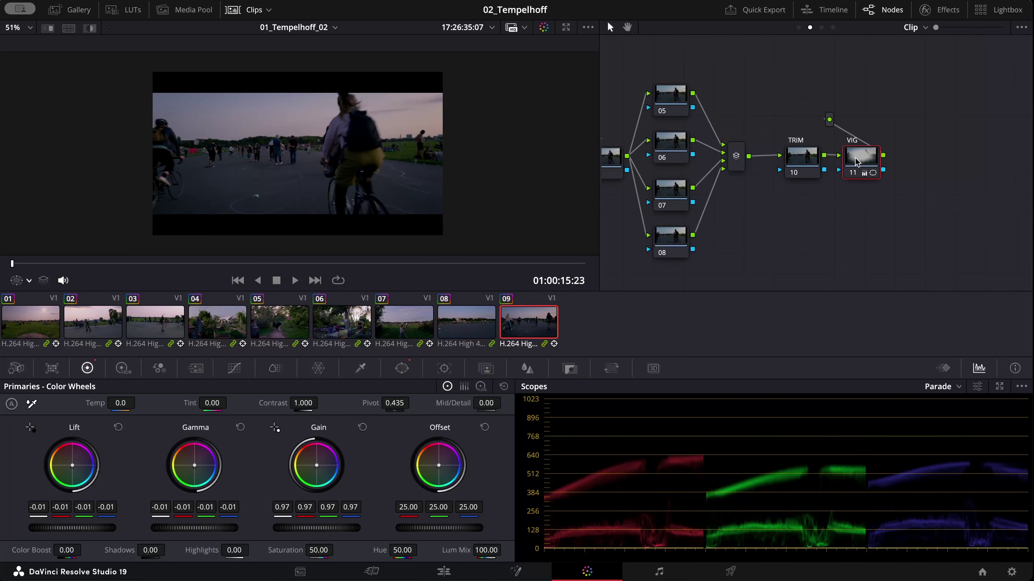
- Toggle the VIG node off and on to compare the image with and without the vignette
key(ctrl+d)
scroll(375, 155, up, 3)
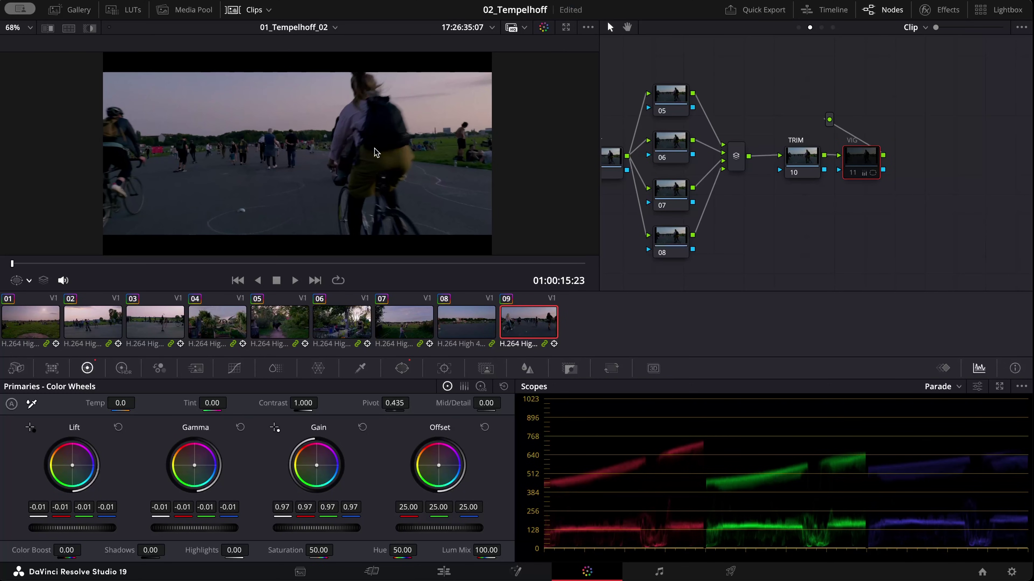
click(852, 173)
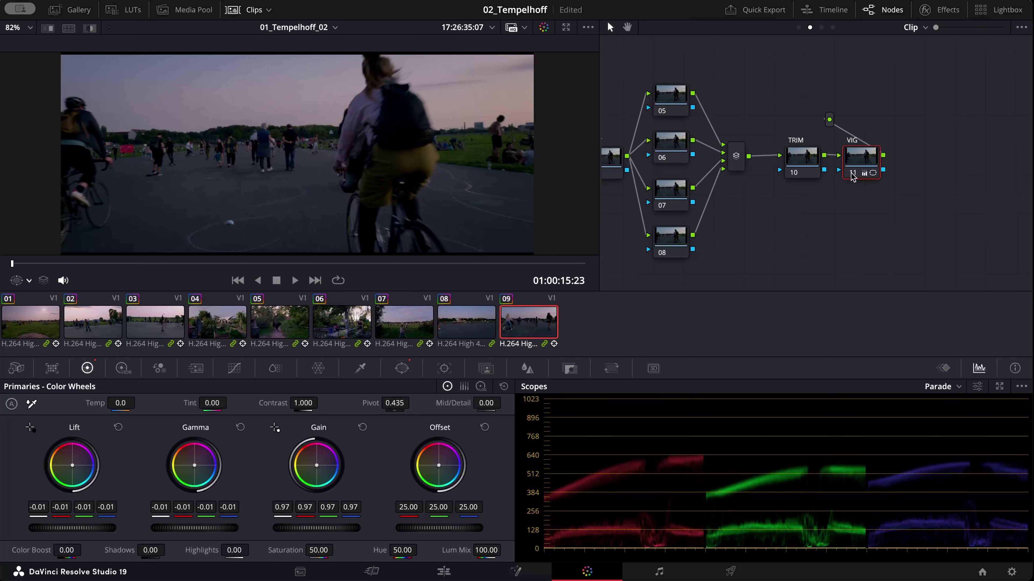
click(852, 173)
click(853, 173)
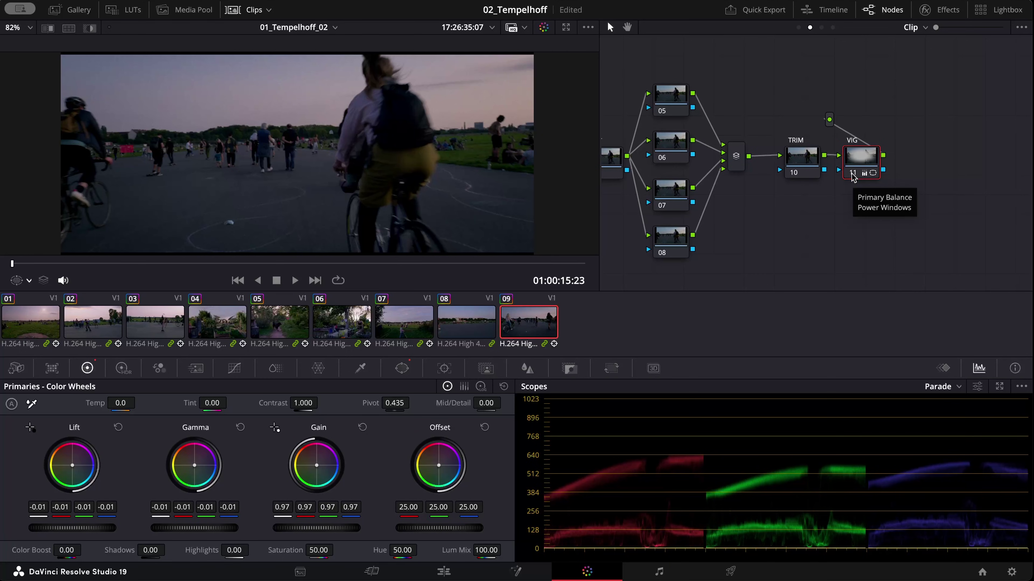
click(853, 173)
- Reshape the circle window into a wide ellipse: size 55.26, aspect 75.42, softness 6.31
drag(231, 154, 99, 154)
drag(297, 95, 299, 66)
drag(99, 154, 129, 154)
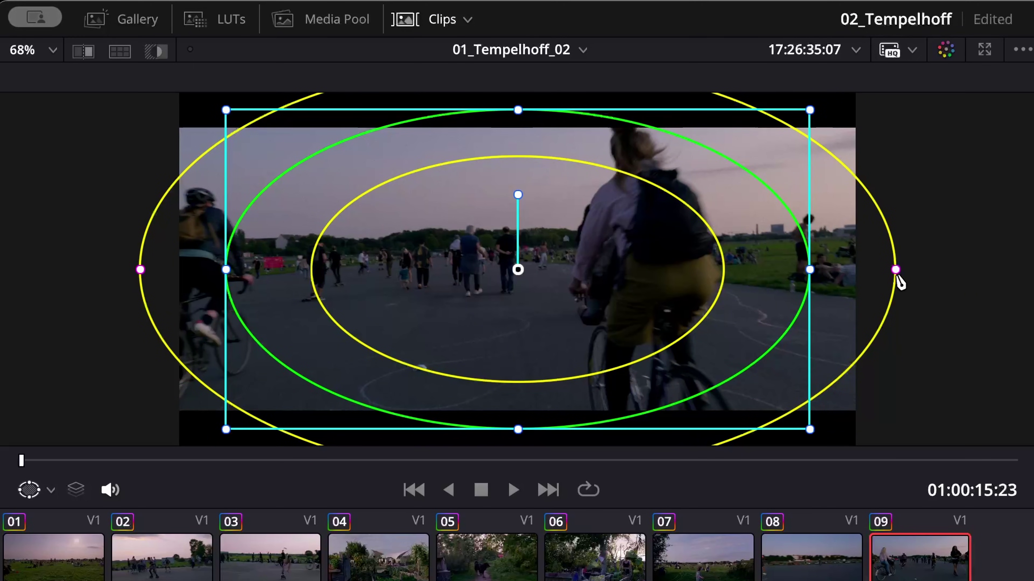
drag(514, 157, 516, 155)
mouse_move(898, 271)
mouse_down()
mouse_move(924, 271)
mouse_move(905, 275)
mouse_move(913, 272)
mouse_up()
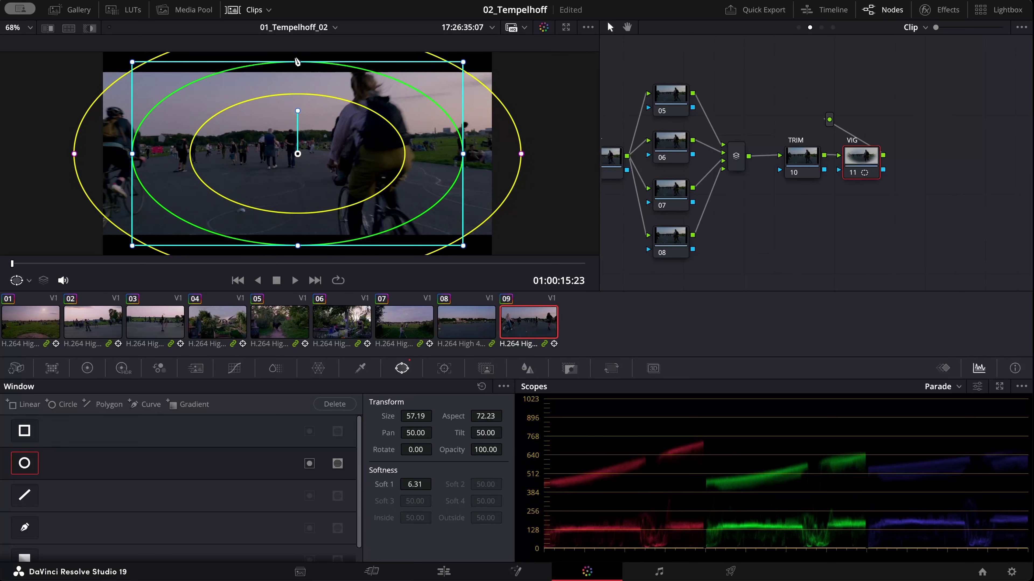
drag(298, 62, 299, 73)
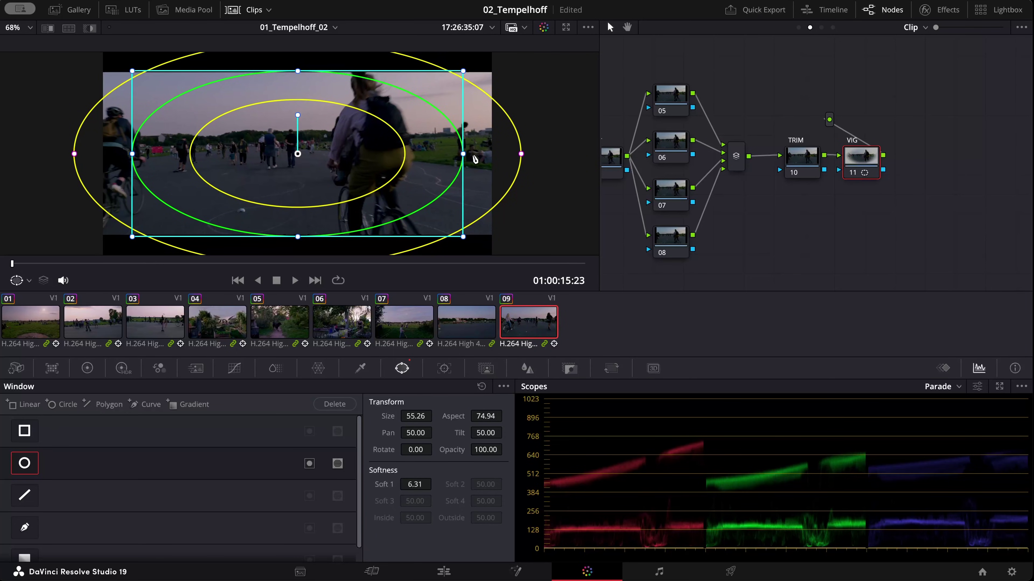
drag(465, 156, 468, 156)
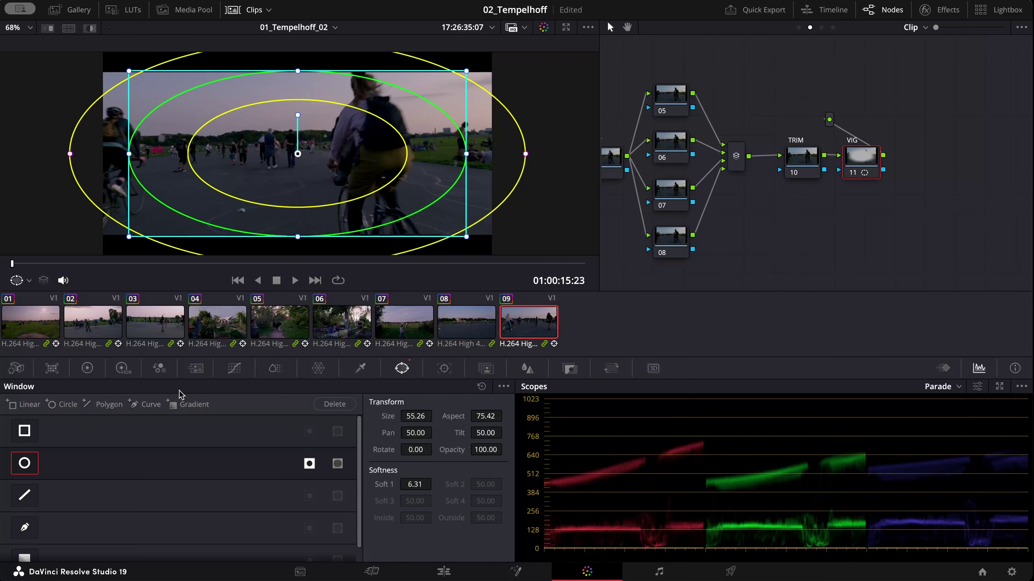
- Lower the vignette's gamma to -0.03, then toggle the node to compare
click(87, 368)
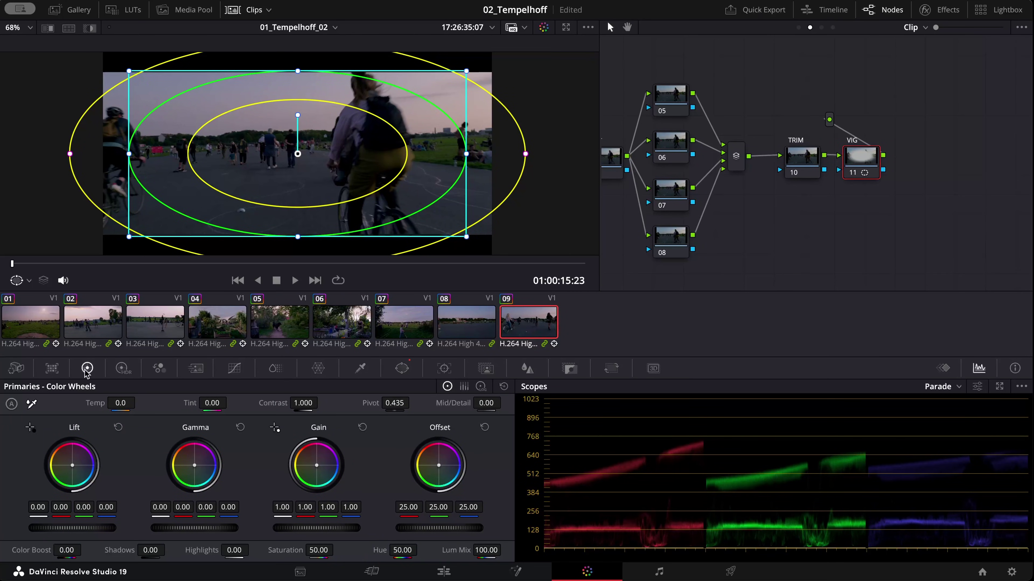
drag(194, 529, 184, 528)
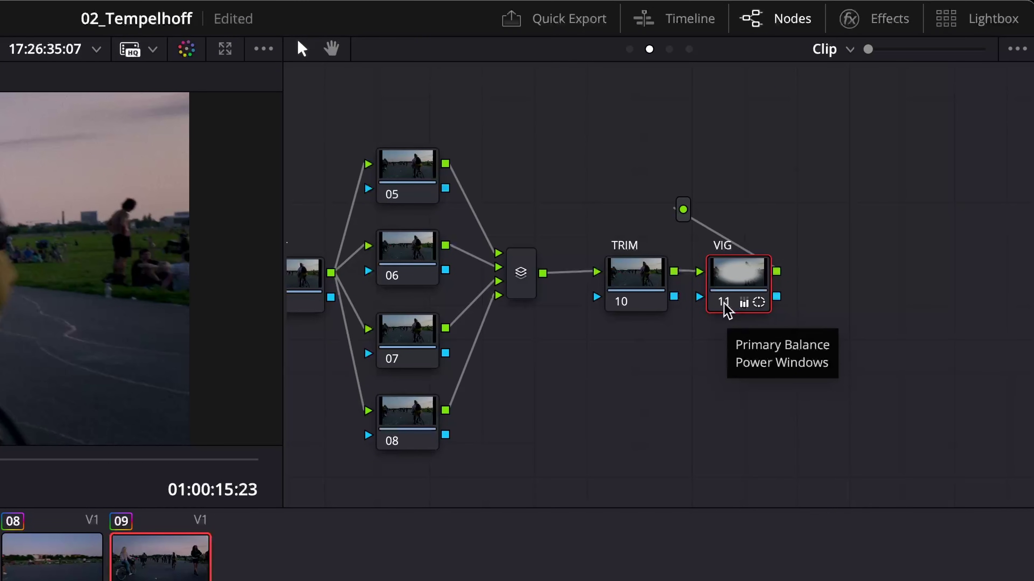
click(724, 303)
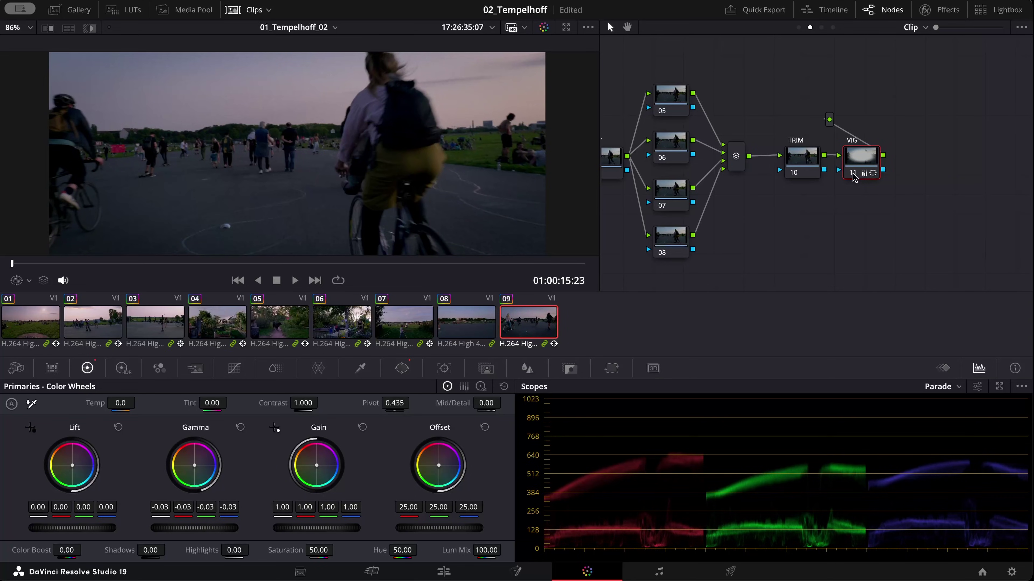
click(853, 175)
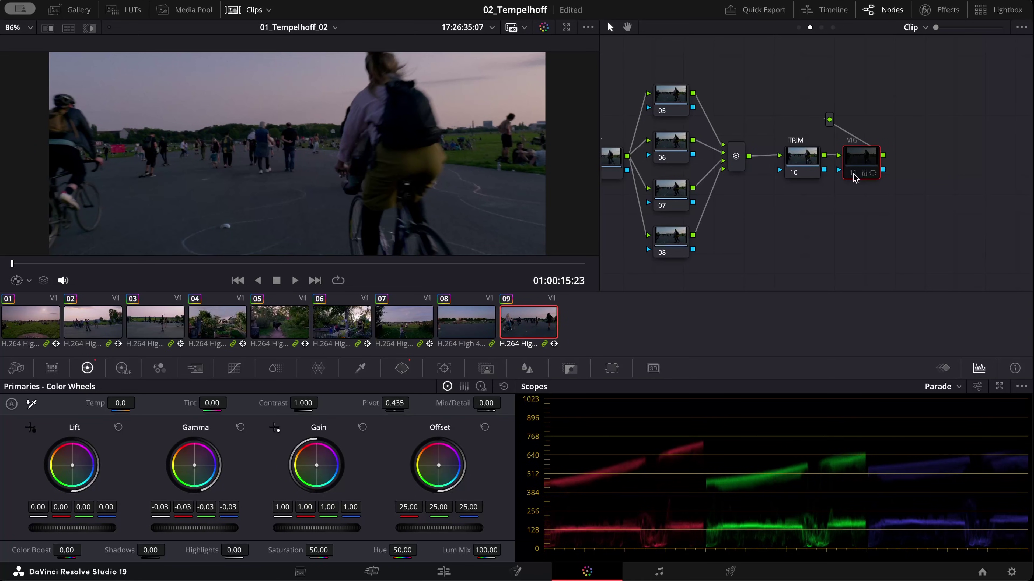
click(853, 174)
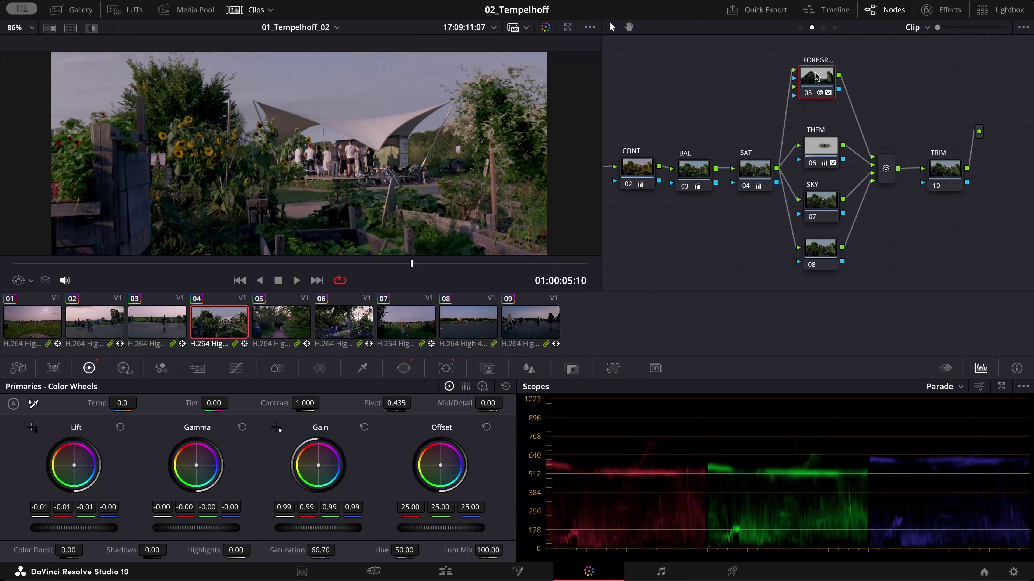
- Show Power Window outlines over the viewer and select the THEM node
click(22, 281)
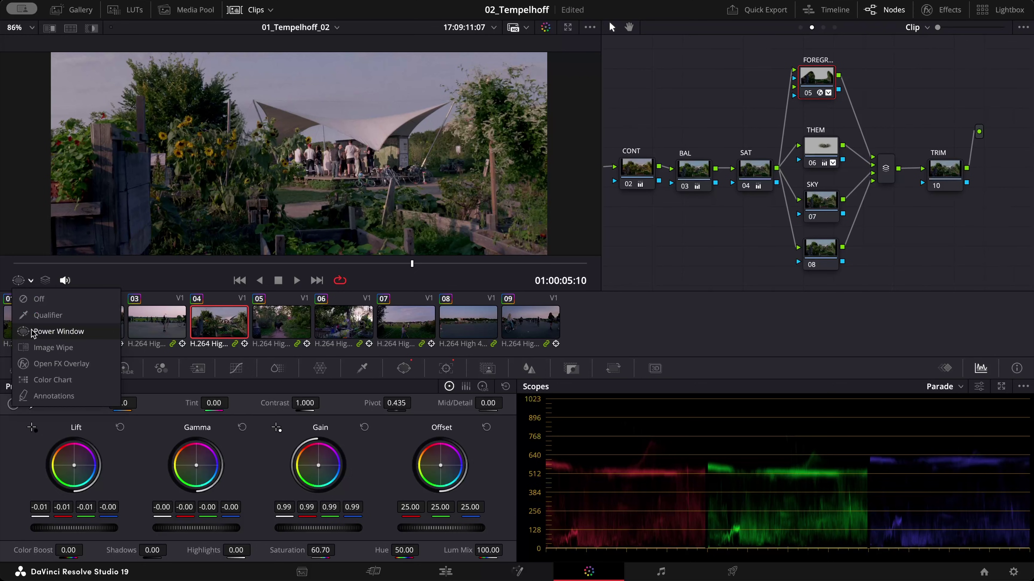
click(24, 333)
click(814, 166)
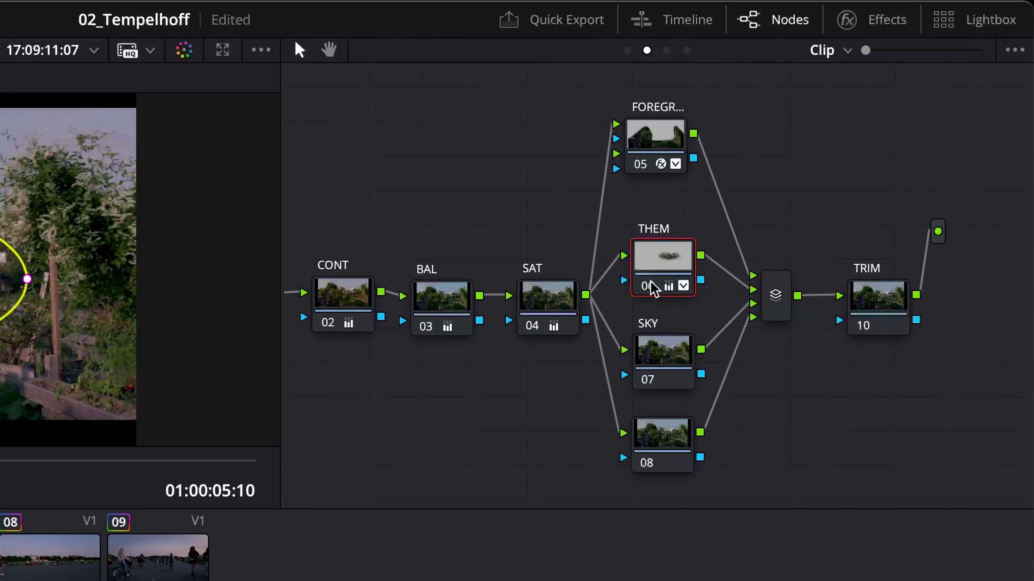
- Reset the THEM node's grade, then select the foreground node
mouse_move(649, 290)
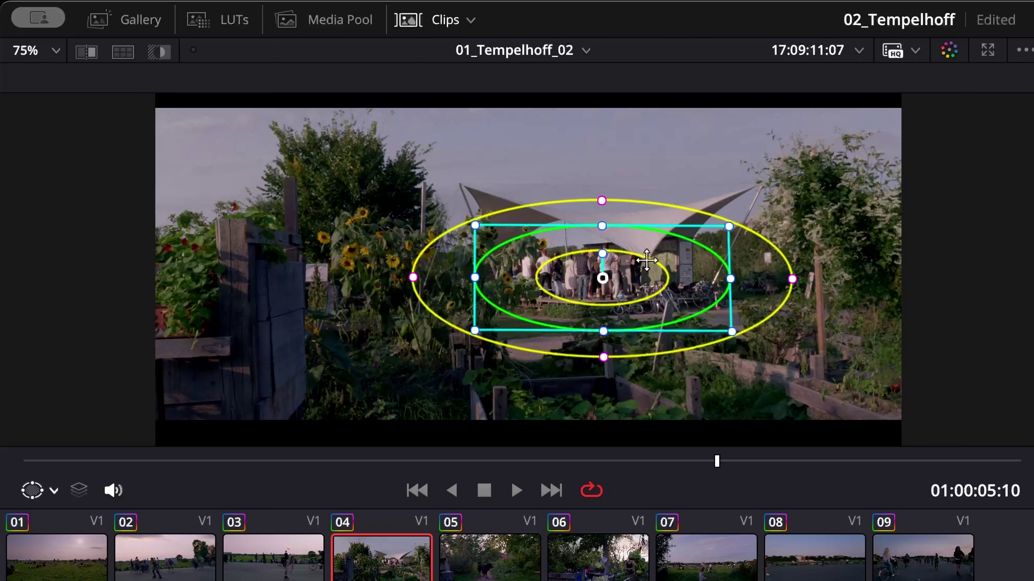
right_click(831, 151)
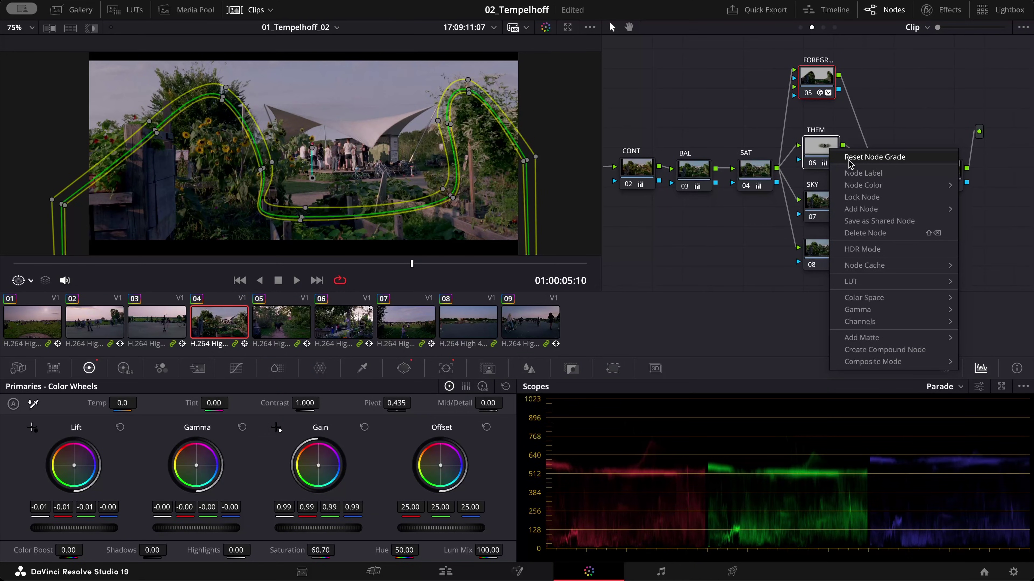
click(849, 157)
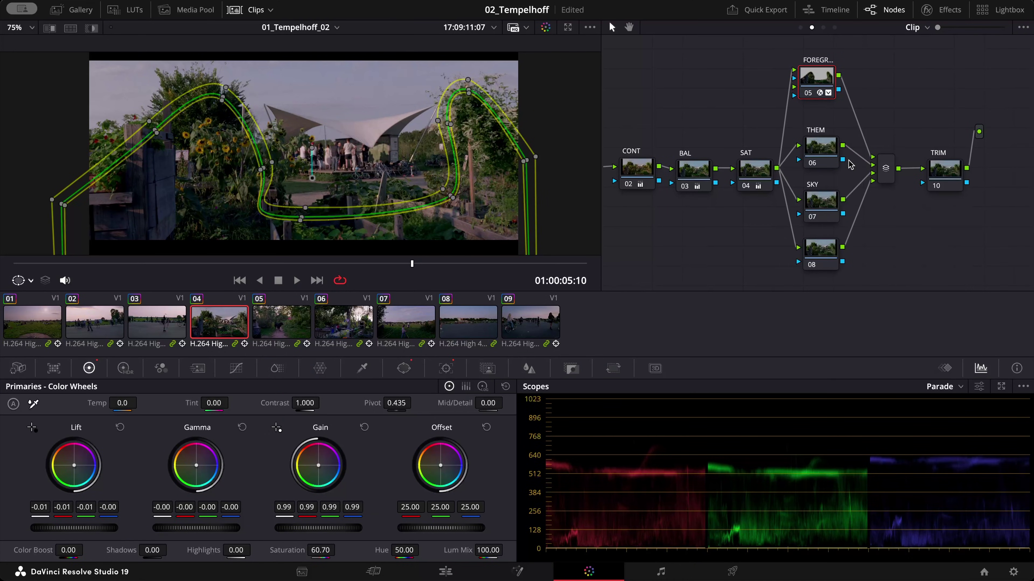
drag(811, 70, 815, 70)
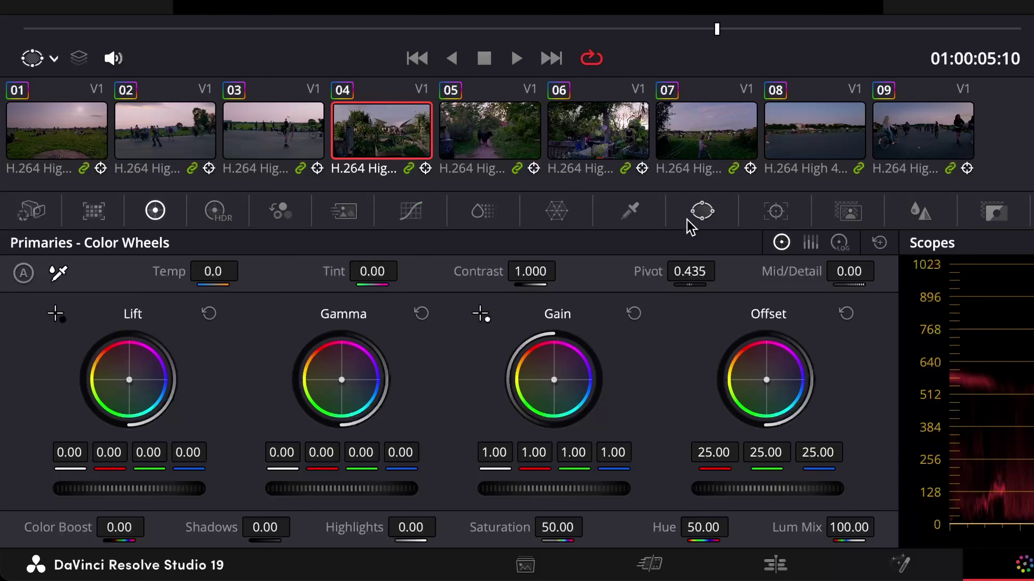
- Draw a closed curve window tracing the foreground from the sunflowers across to the right-hand bushes
click(404, 369)
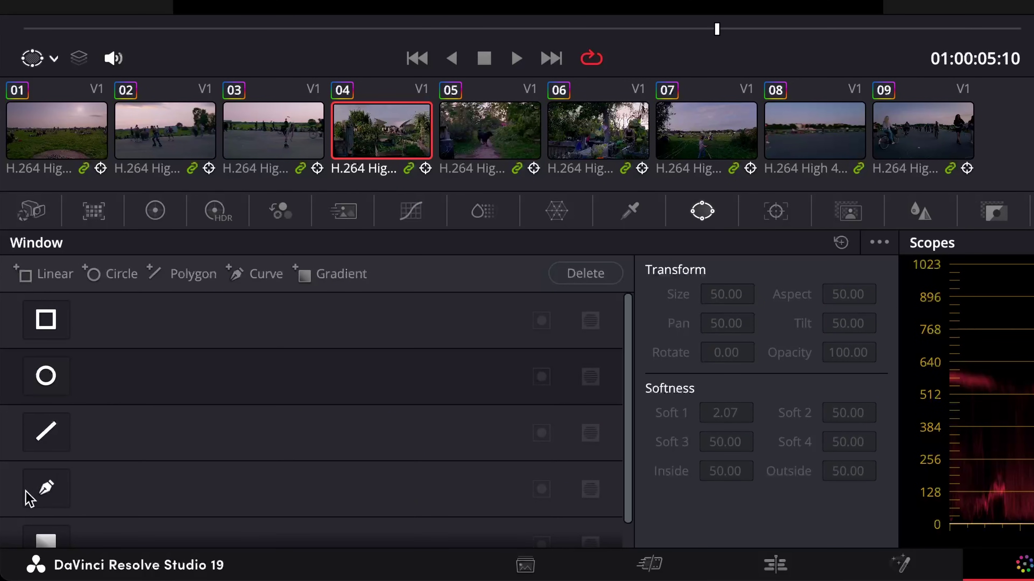
click(47, 491)
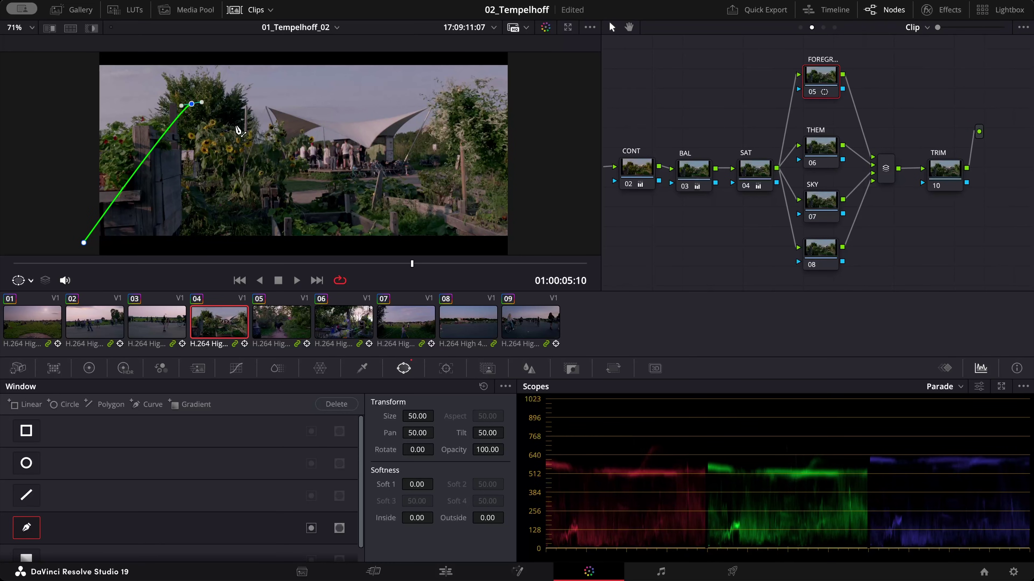
drag(238, 127, 245, 153)
drag(270, 196, 284, 207)
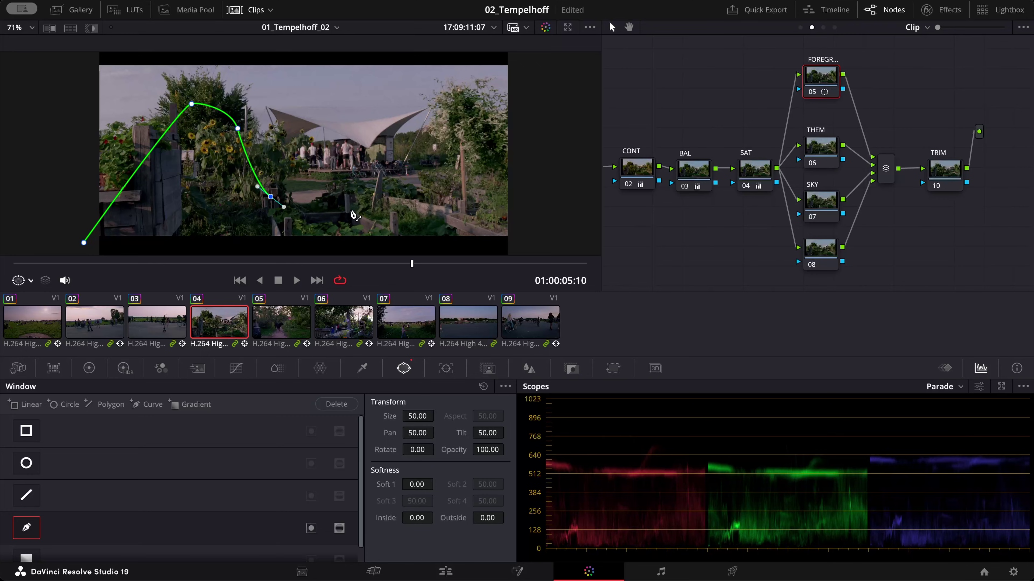
drag(359, 198, 388, 196)
click(440, 179)
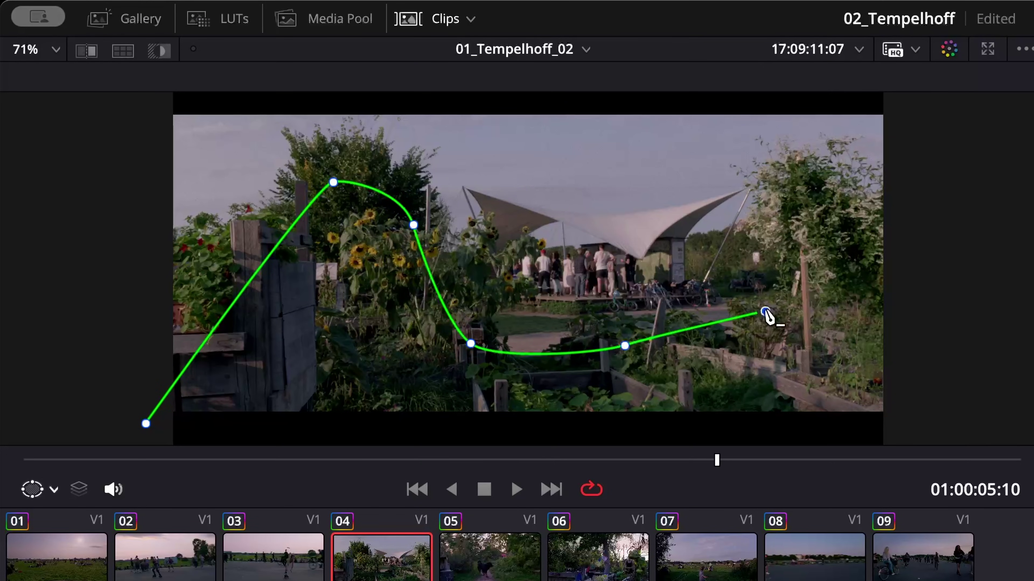
drag(792, 207, 835, 184)
click(918, 280)
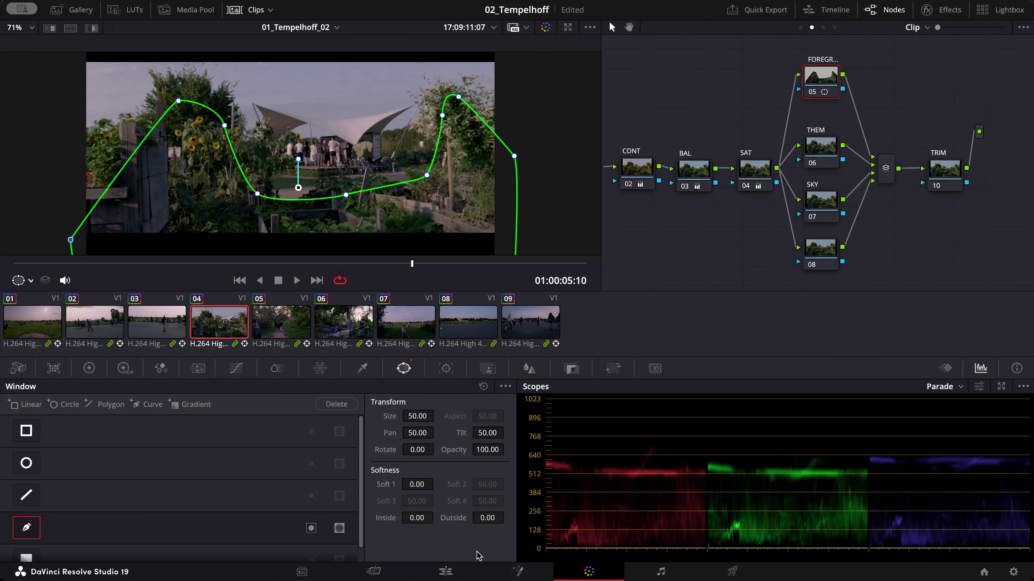
- Set the mask's outside softness to 5.00 and pull the curve's middle dip lower
drag(484, 518, 508, 516)
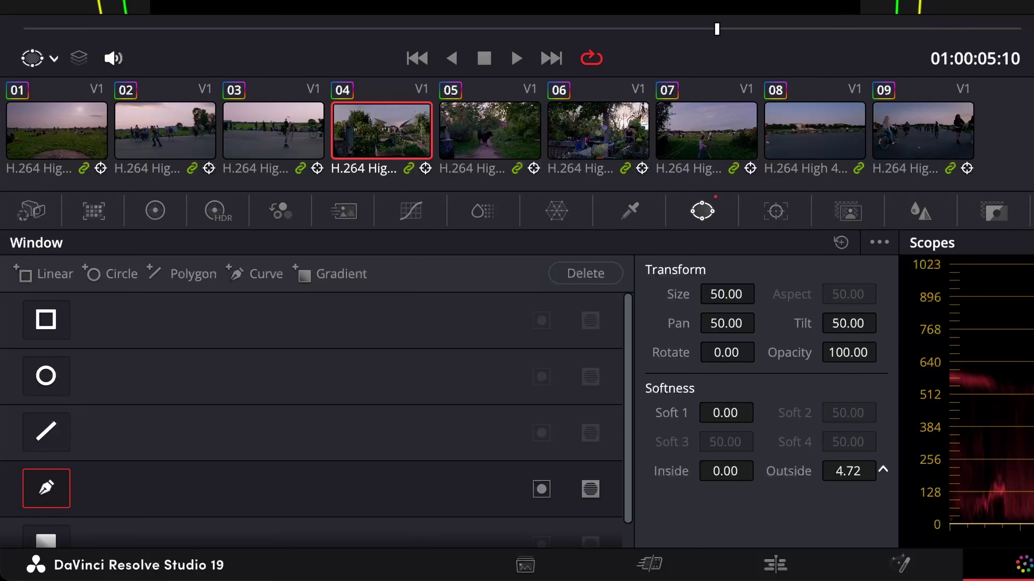
drag(882, 469, 884, 469)
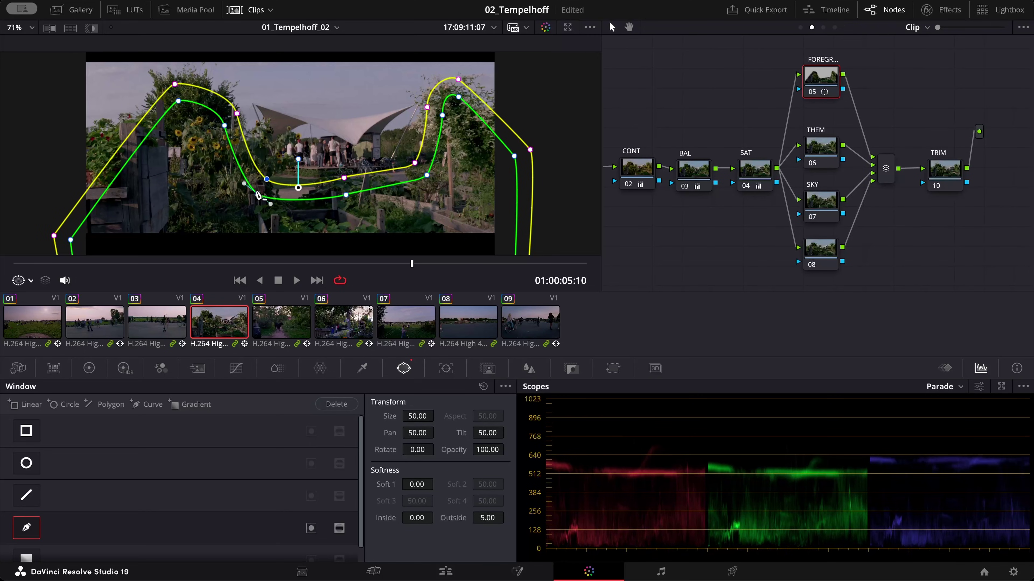
drag(248, 191, 257, 205)
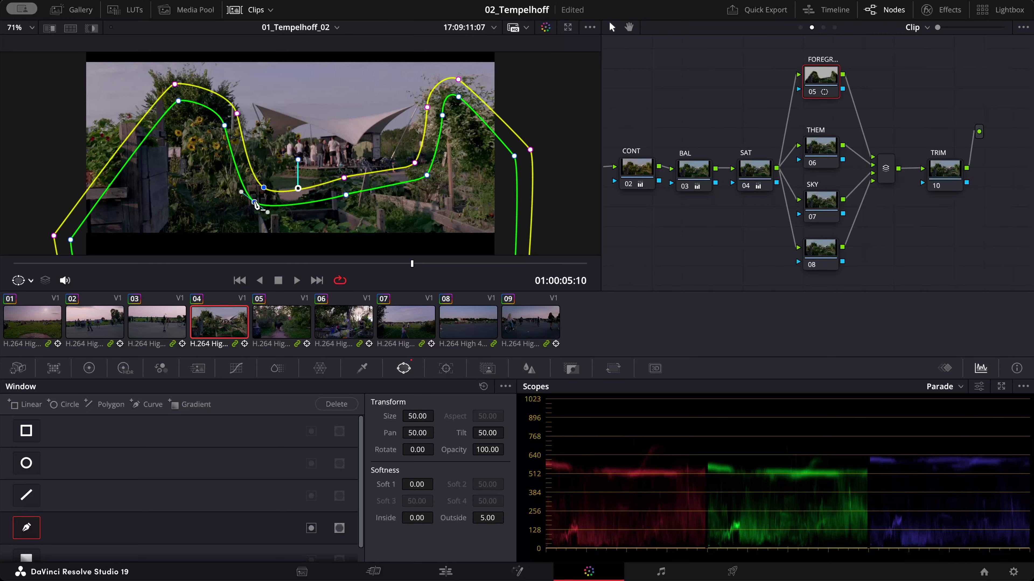
drag(346, 195, 352, 204)
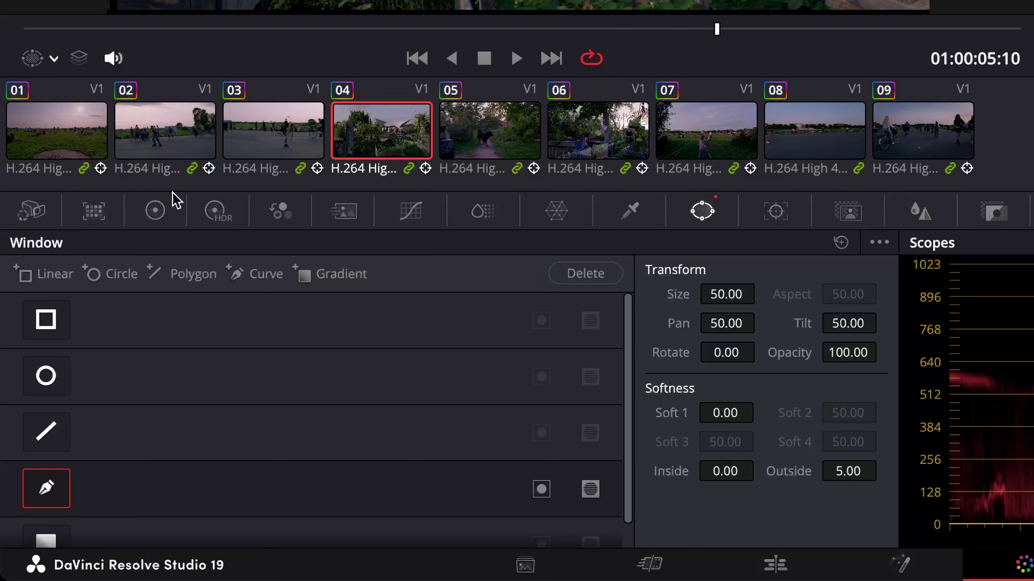
- Blur the foreground node slightly with a radius of 0.52
click(90, 368)
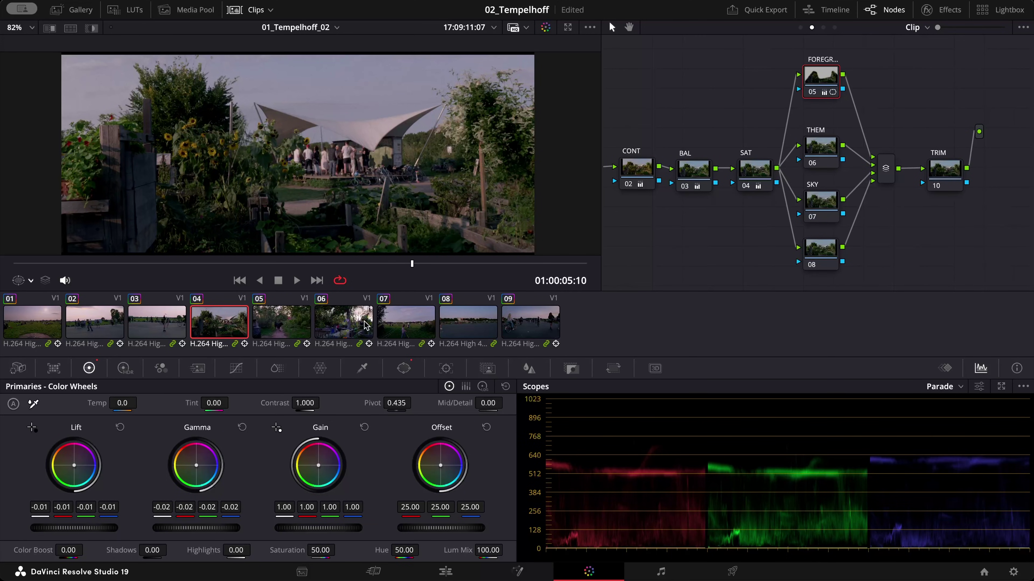
click(528, 369)
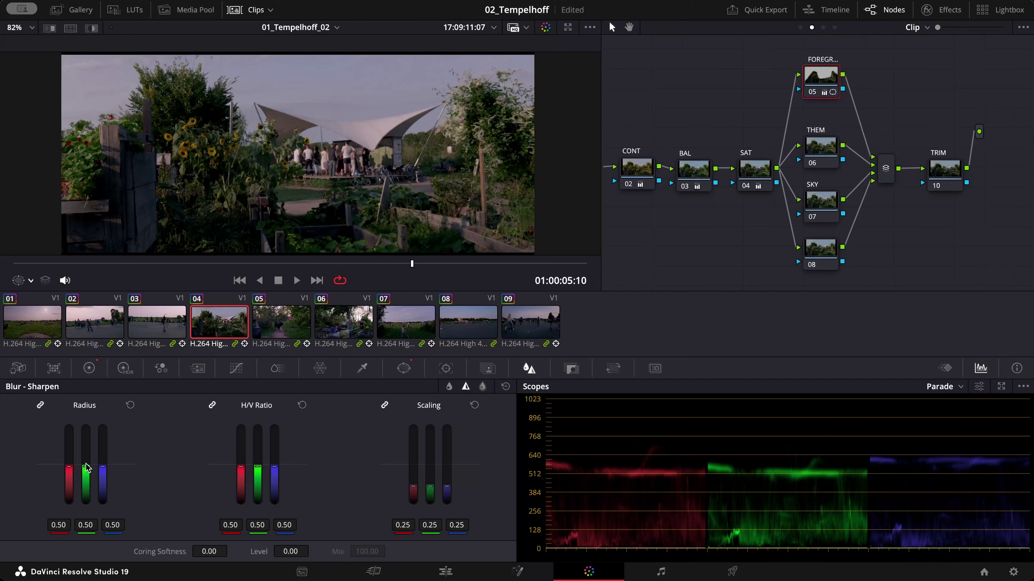
drag(85, 466, 85, 464)
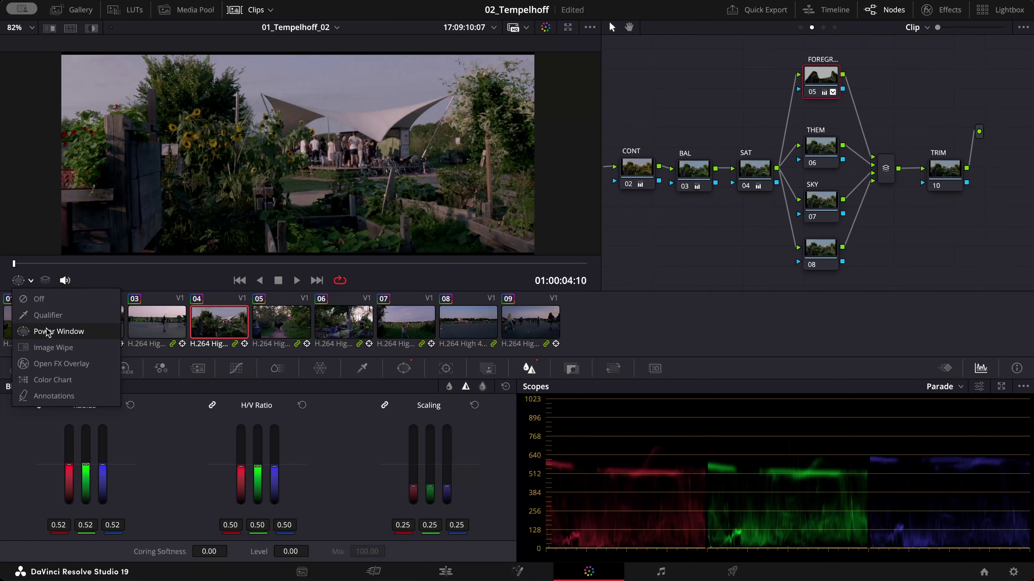
- Show the mask outline in the viewer and bring up the window tracker
click(48, 331)
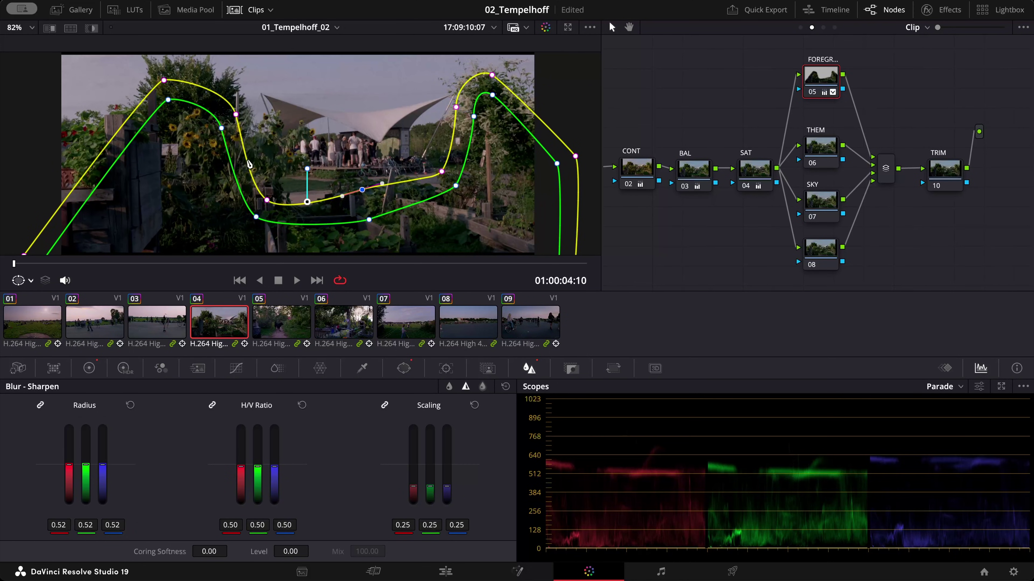
scroll(249, 164, down, 1)
click(446, 368)
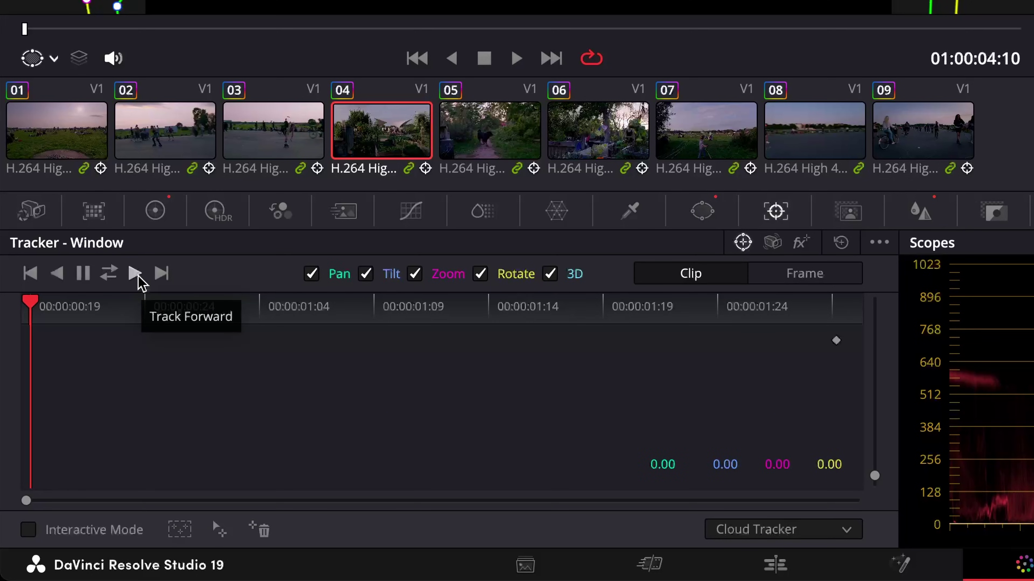
- Track the curve mask forward, then return to the first frame and play back to check it
click(134, 274)
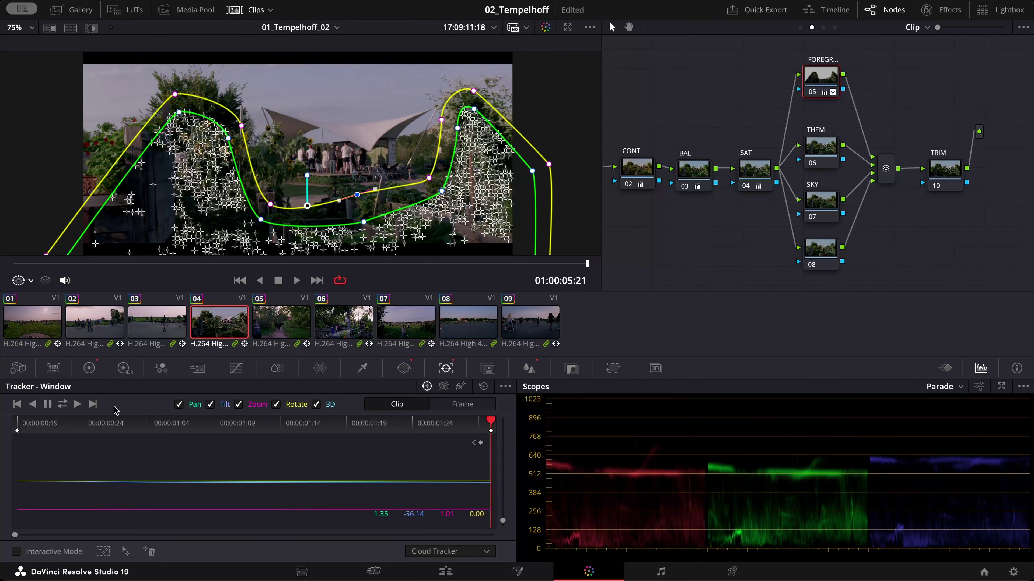
key(Left)
key(Left)
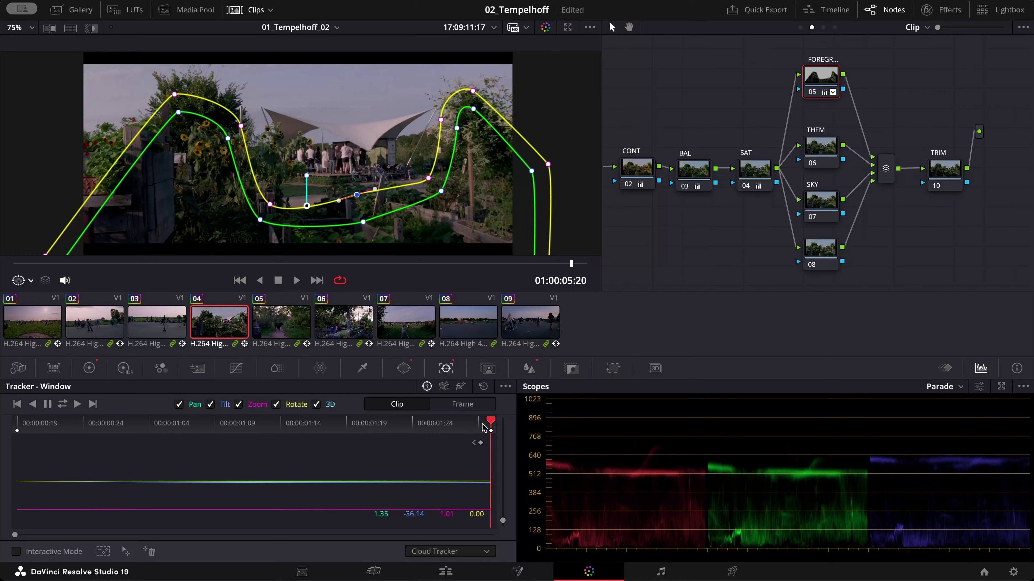
key(Up)
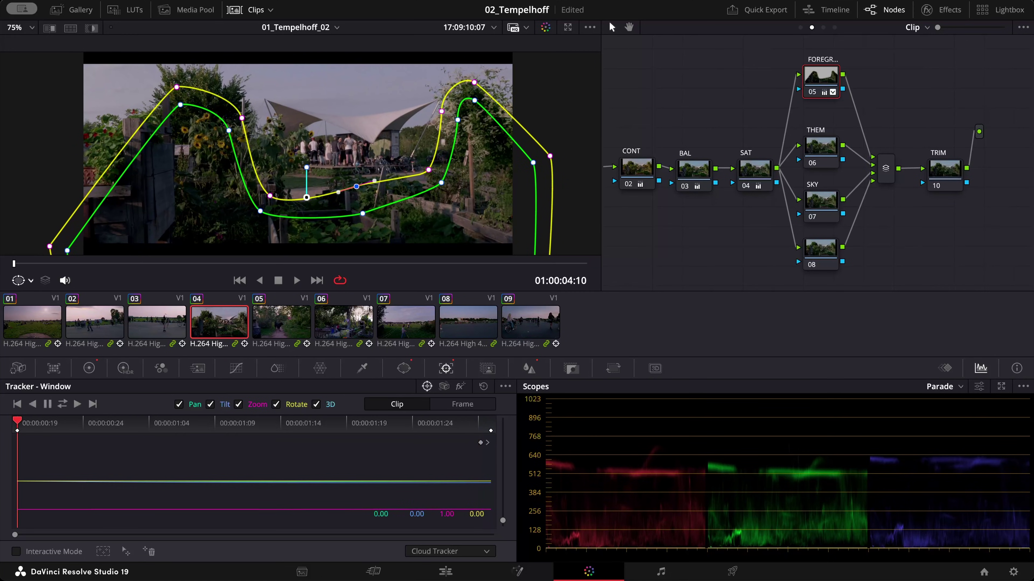
key(space)
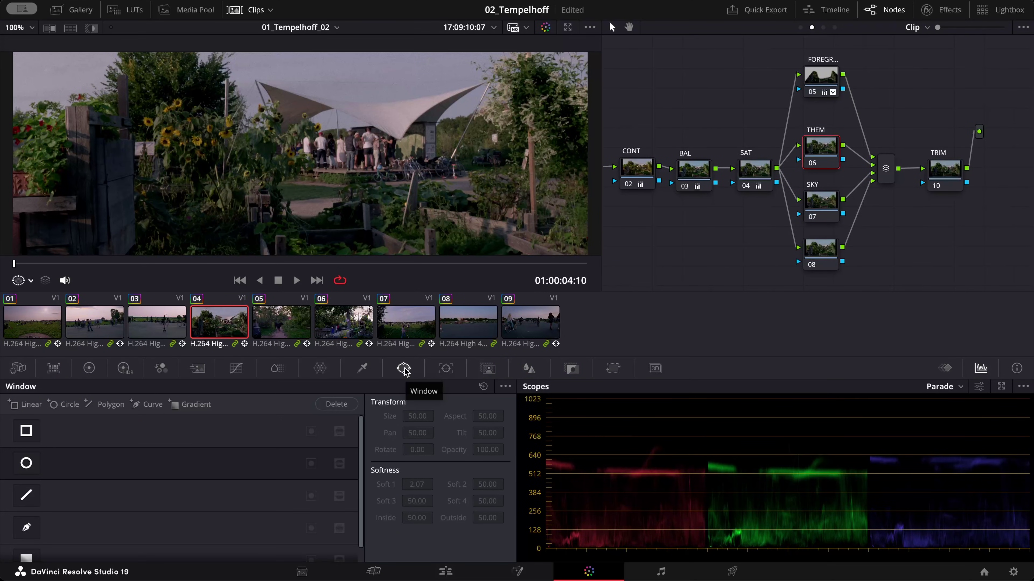
- Add a circle window to THEM and shape it into a wide oval over the people, softness 5.81
click(24, 467)
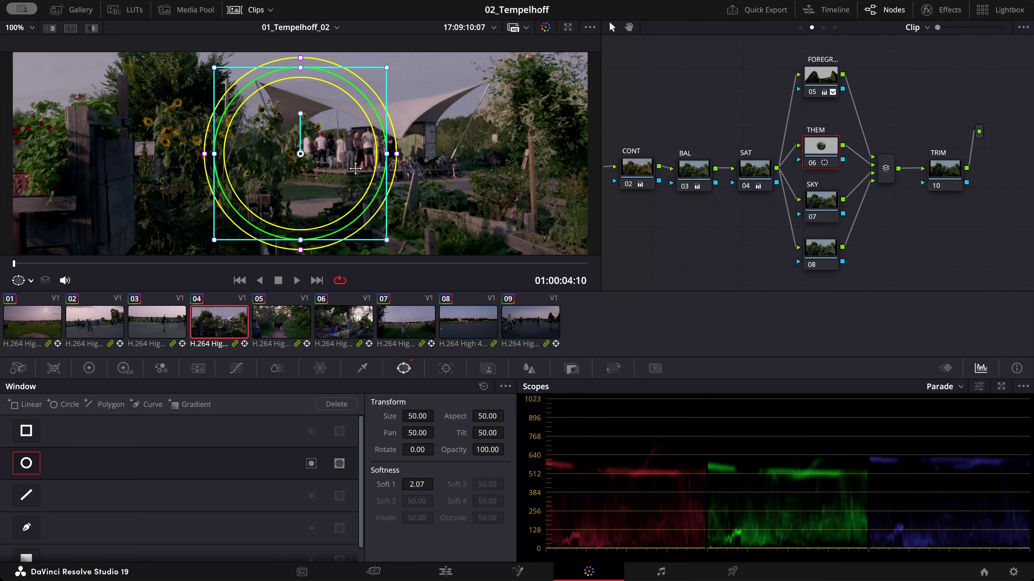
drag(298, 70, 307, 114)
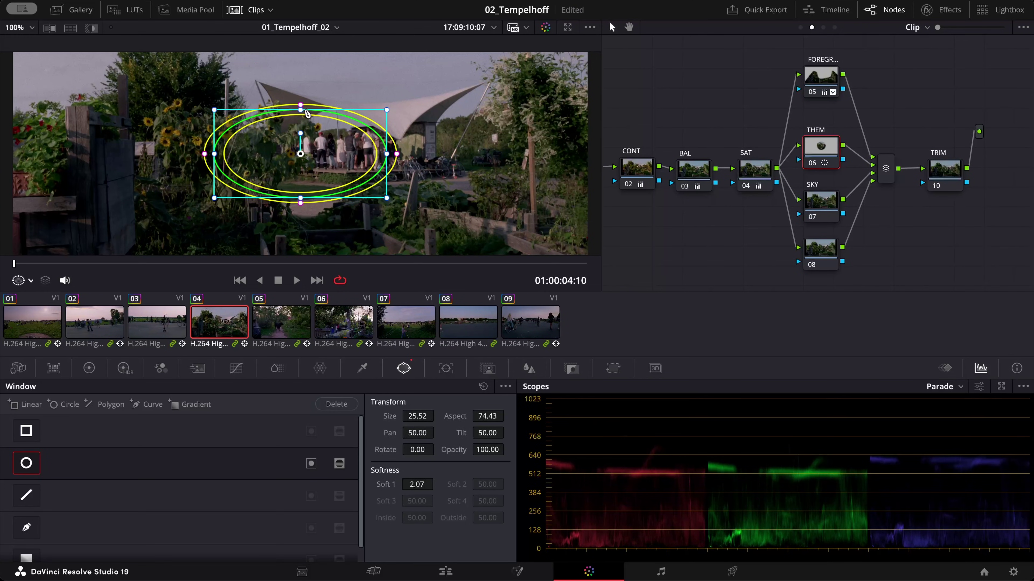
drag(305, 154, 378, 155)
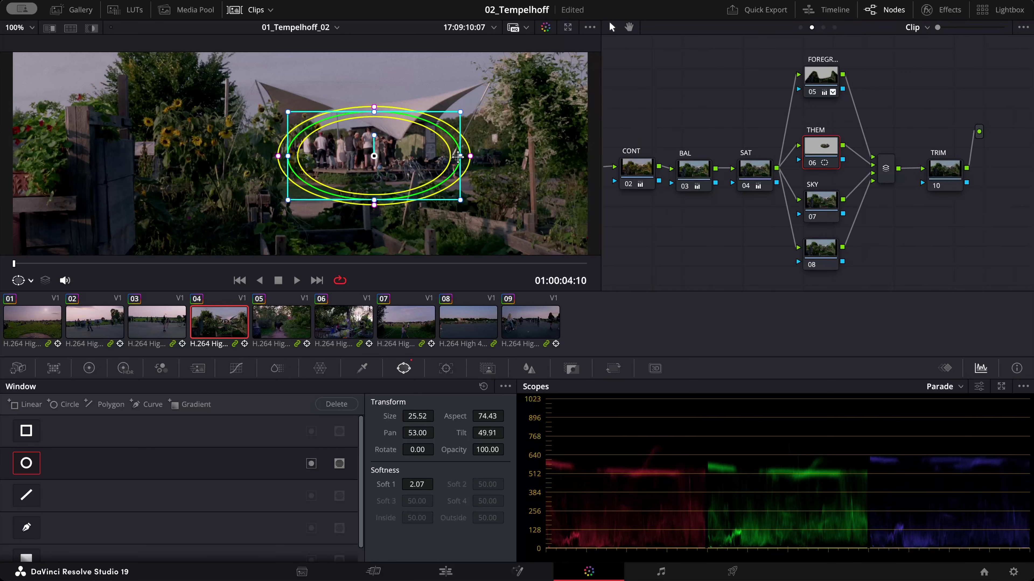
drag(466, 156, 469, 159)
mouse_move(377, 113)
mouse_down()
mouse_move(379, 126)
mouse_move(374, 106)
mouse_move(374, 118)
mouse_up()
drag(377, 203, 375, 208)
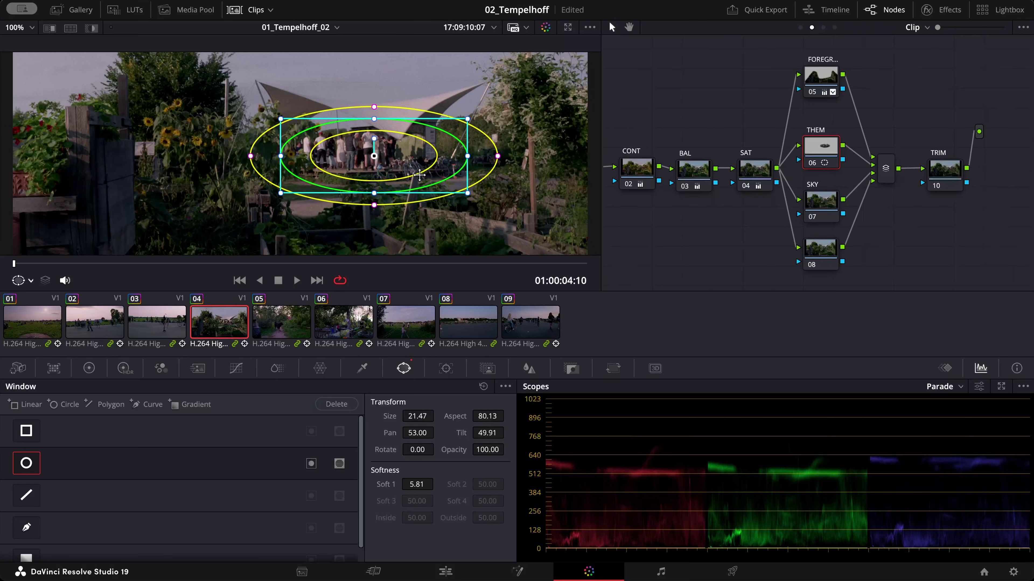
drag(473, 157, 477, 156)
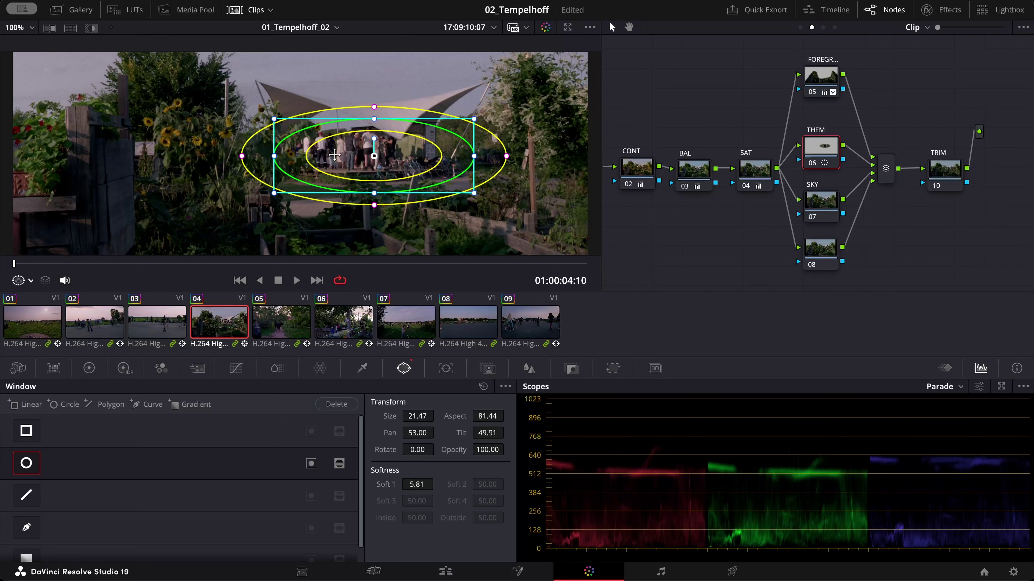
- Track the oval forward through the clip and raise the gain to 1.10
click(445, 368)
click(77, 405)
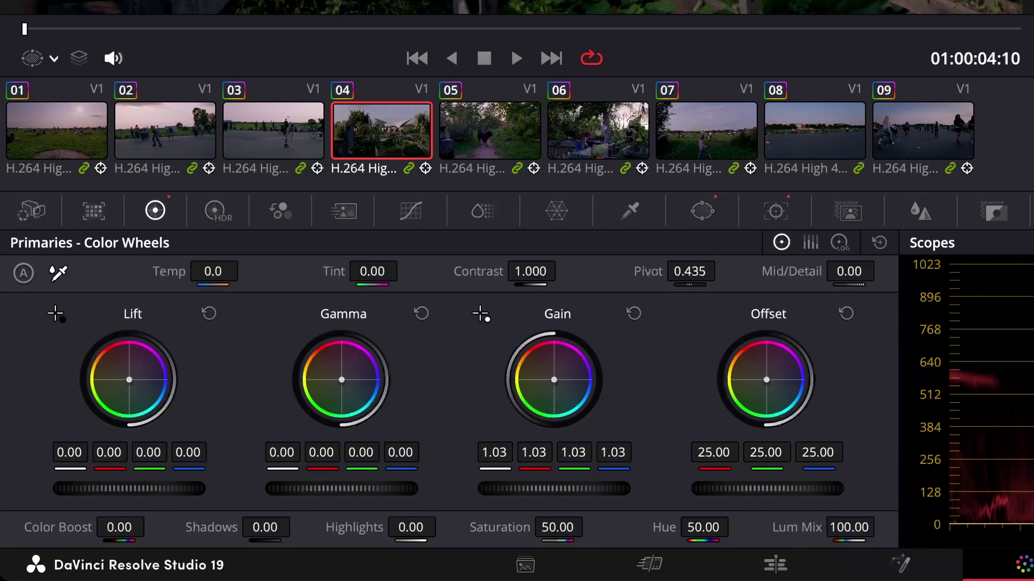
drag(545, 488, 570, 489)
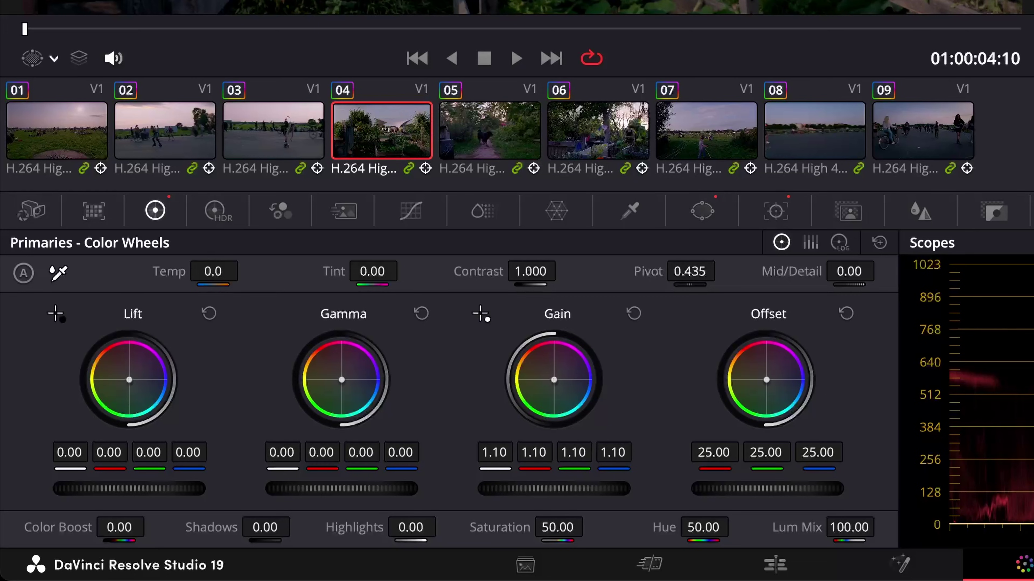